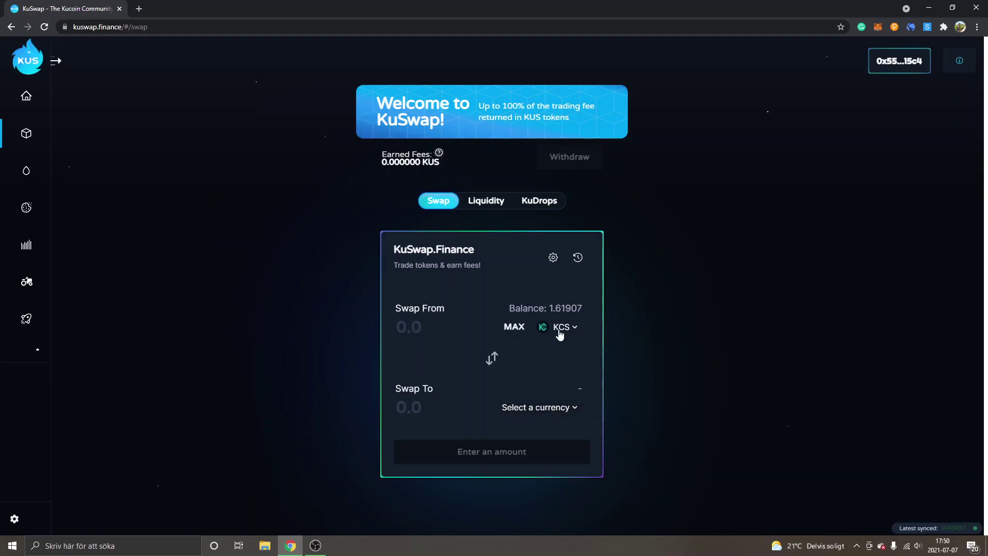
Prepare a swap of 0.8 KCS for KUS and bring up its review (about 0.647495 KUS)
left_click(555, 410)
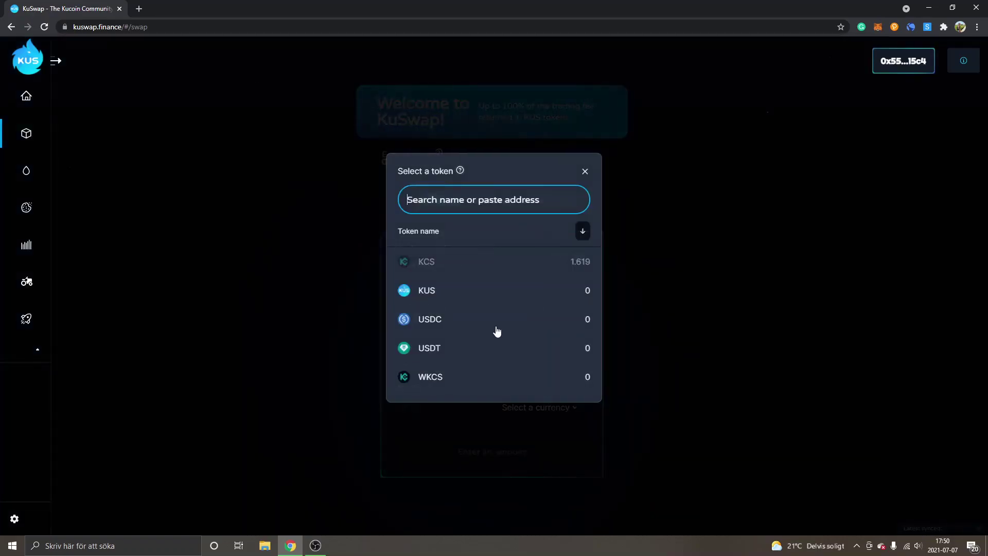
left_click(424, 291)
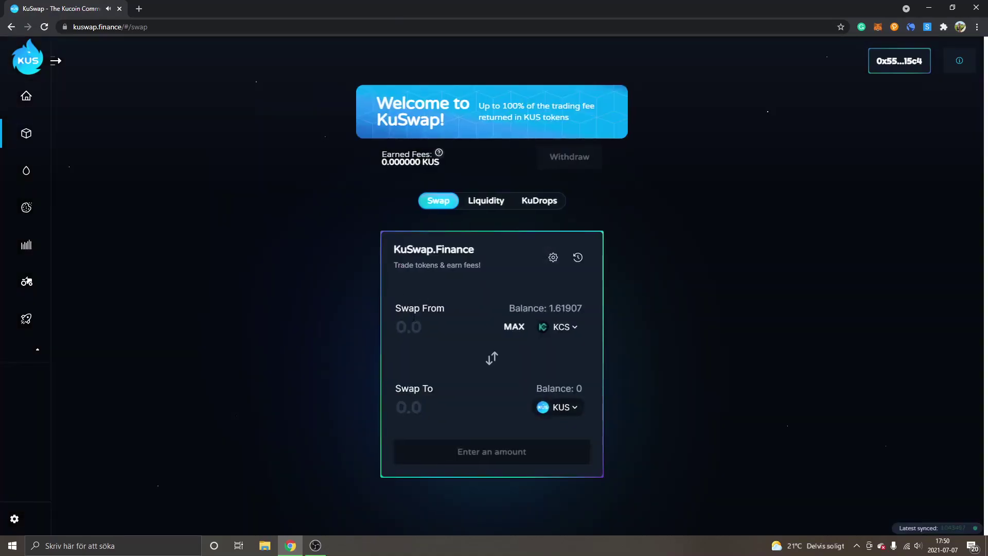
left_click(437, 327)
type("0.08")
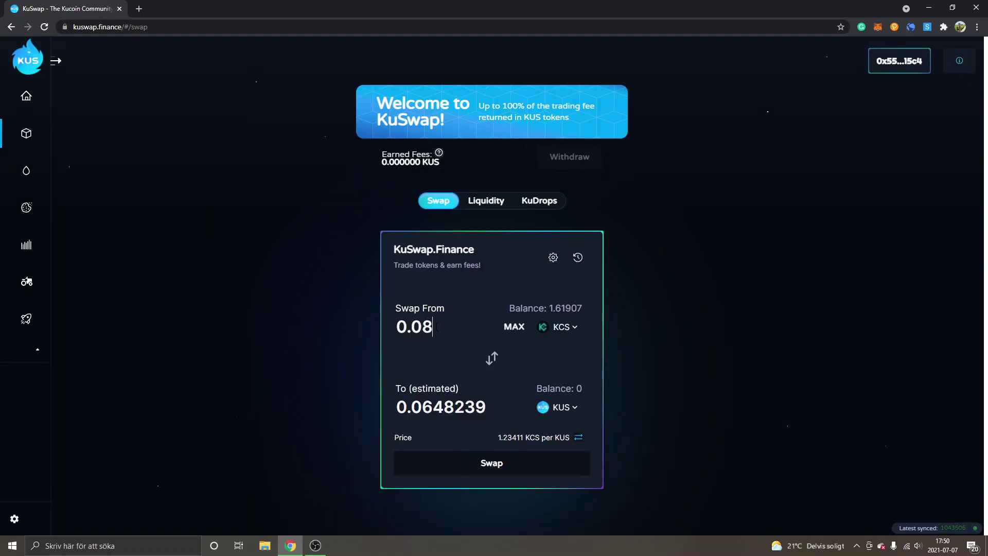
key("BackSpace")
key("BackSpace")
type("8")
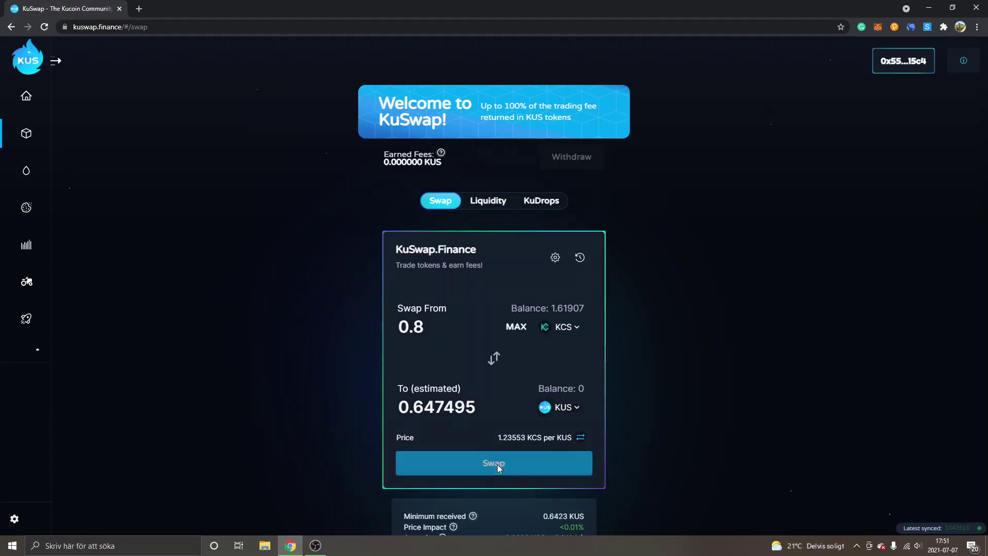
left_click(497, 464)
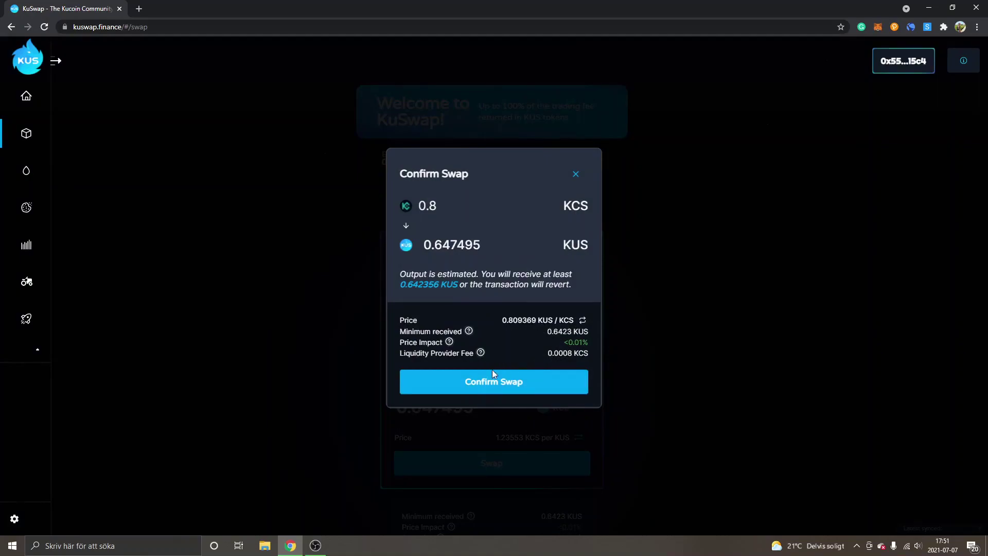
Confirm the 0.8 KCS swap in MetaMask and add the KUS token to the wallet
left_click(520, 383)
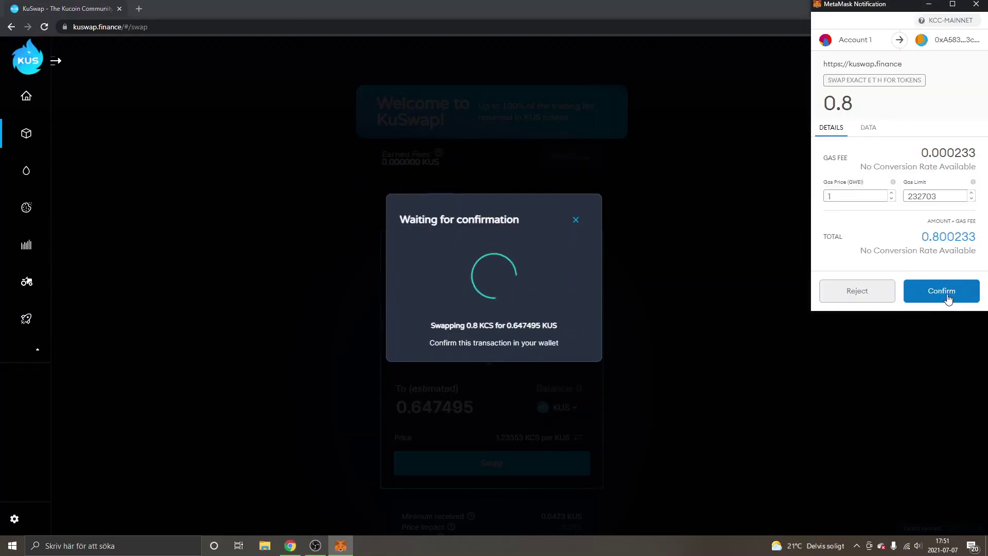
left_click(950, 298)
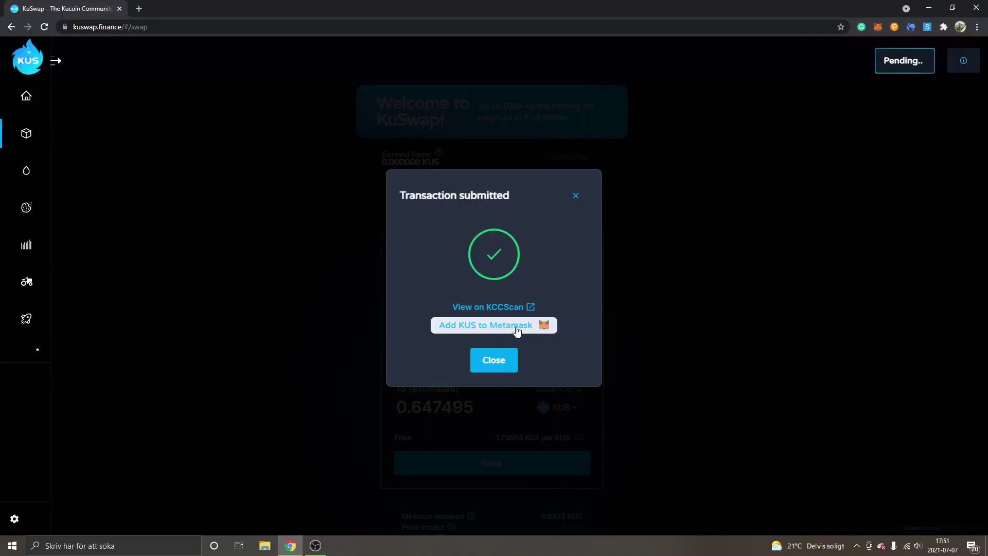
left_click(489, 331)
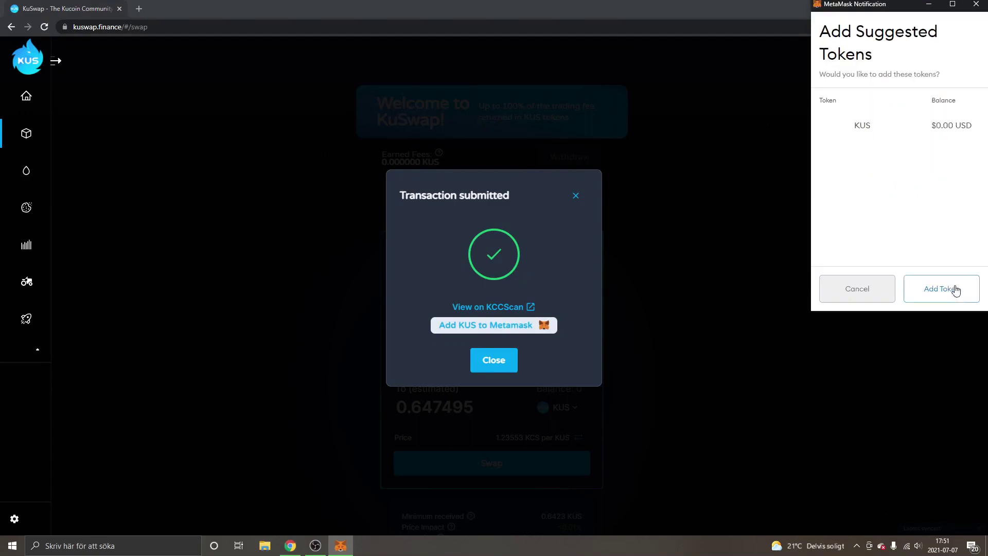
left_click(955, 293)
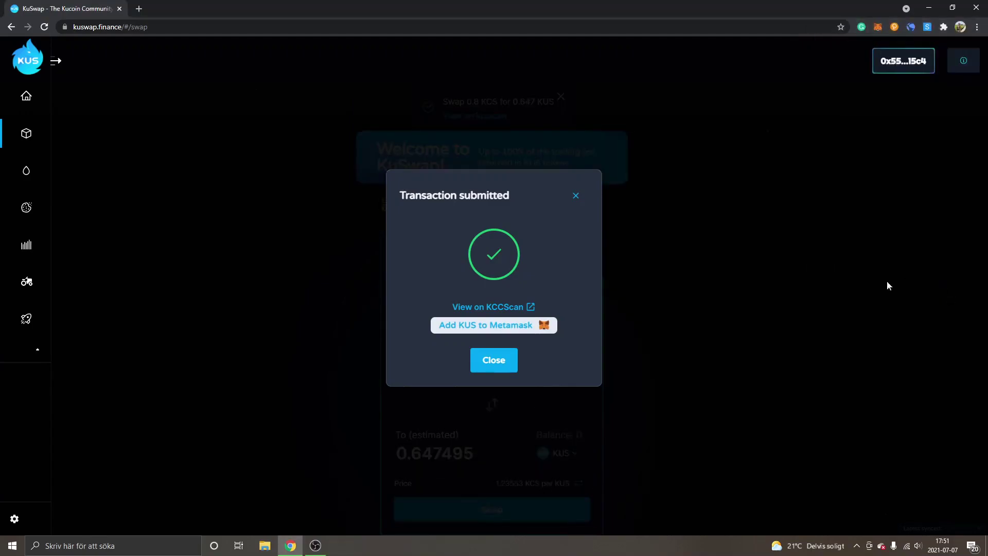
left_click(494, 360)
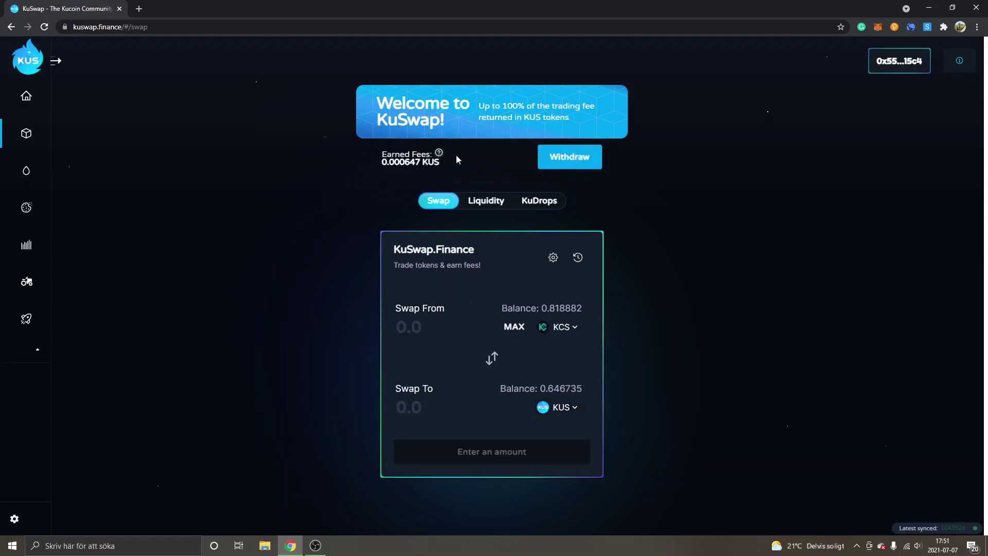
Start a KCS/KUS liquidity add pairing 0.799527 KCS with the entire KUS balance
mouse_move(439, 153)
left_click(487, 203)
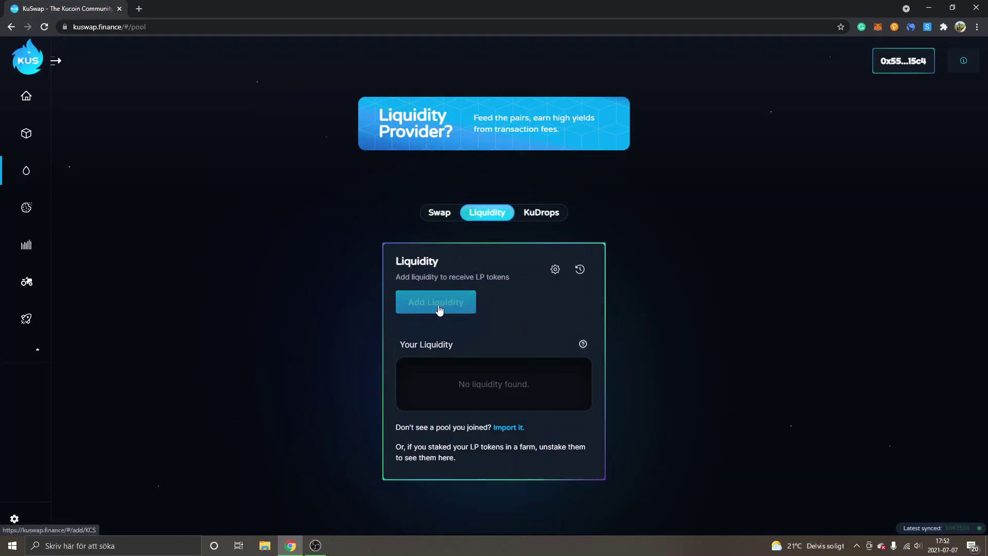
left_click(445, 308)
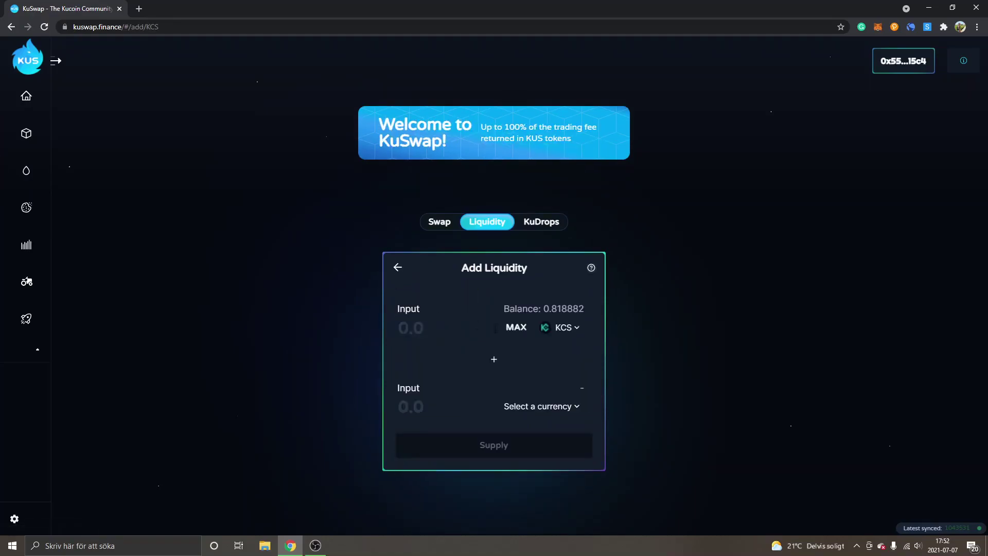
left_click(546, 406)
left_click(474, 300)
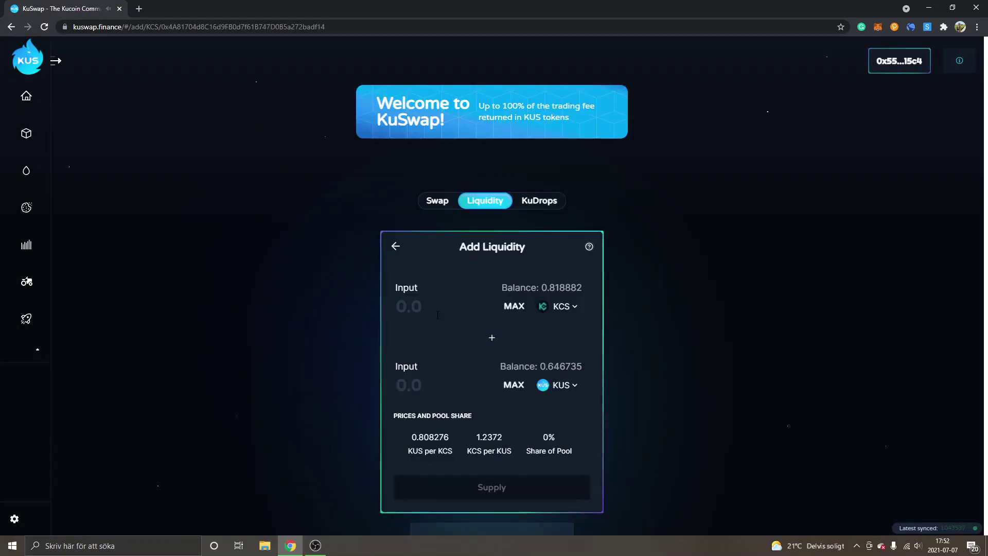
left_click(515, 385)
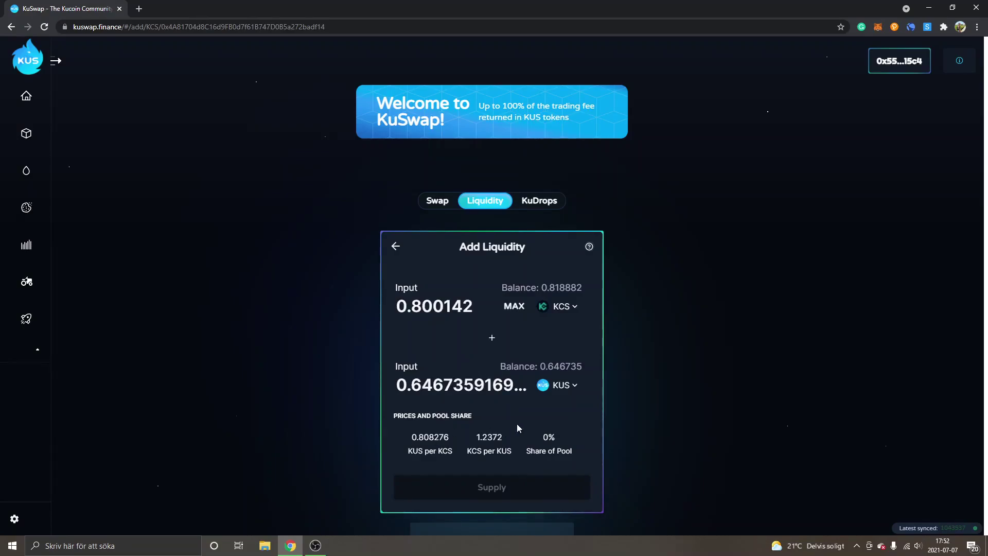
scroll(634, 323, "down", 2)
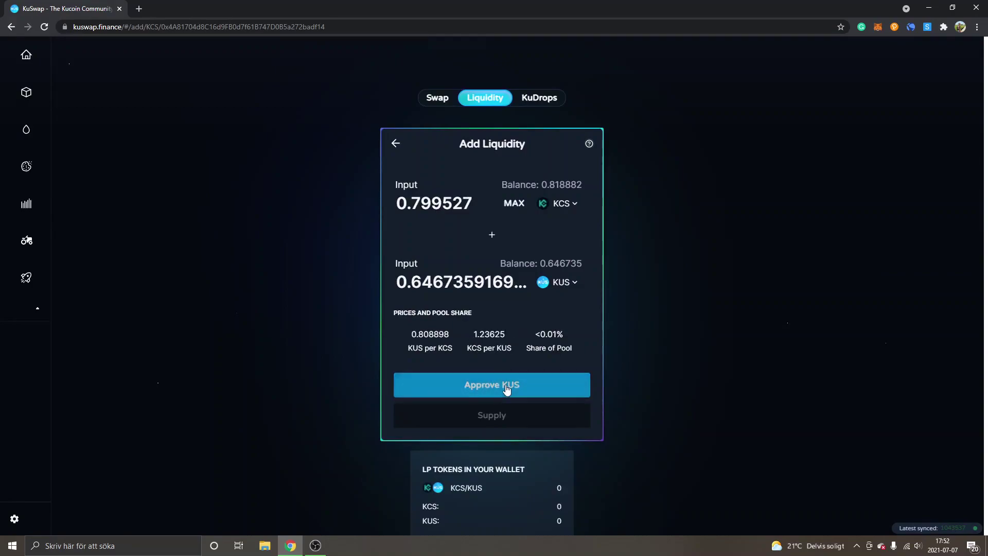
Approve KUS spending and supply 0.797926 KCS with 0.646735 KUS to the KCS/KUS pool
left_click(507, 389)
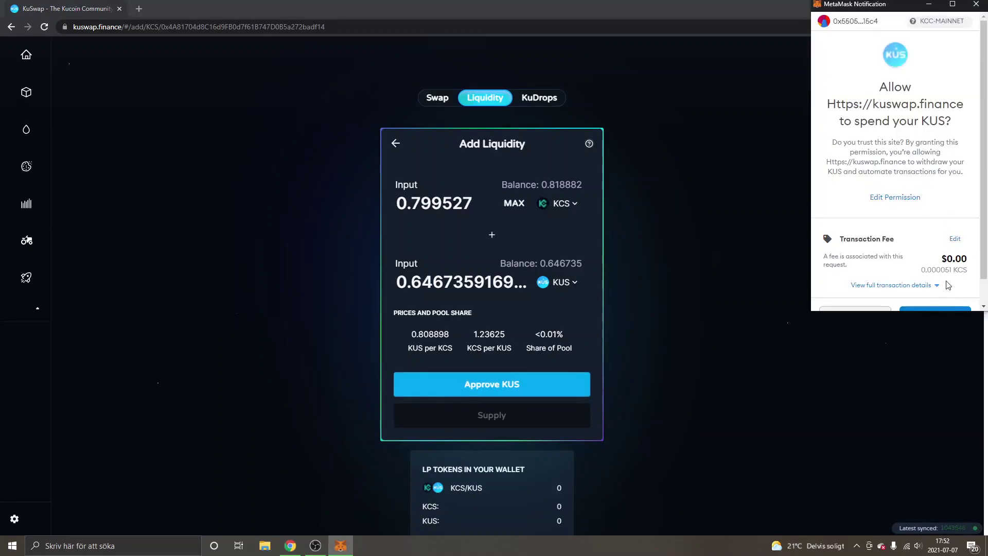
scroll(948, 286, "down", 1)
left_click(942, 288)
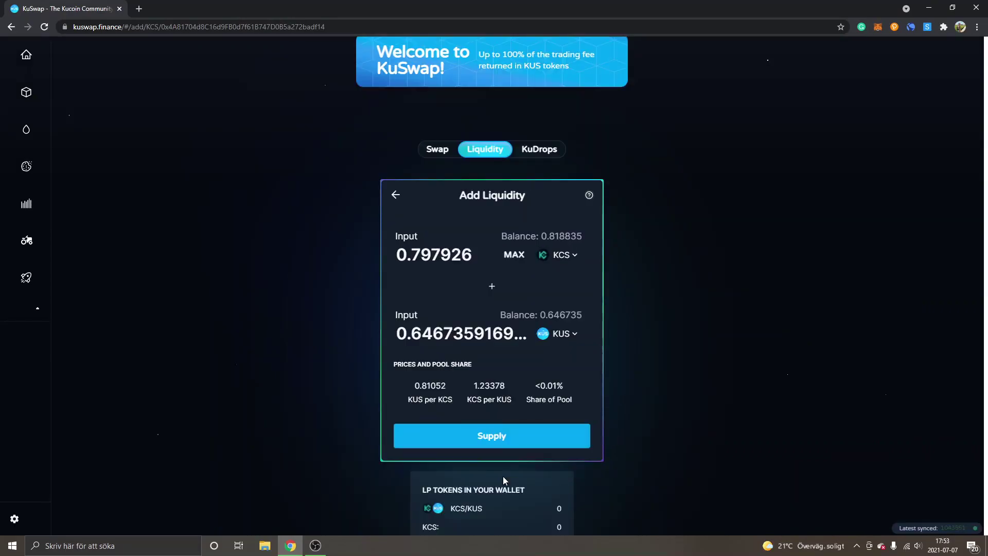
left_click(498, 440)
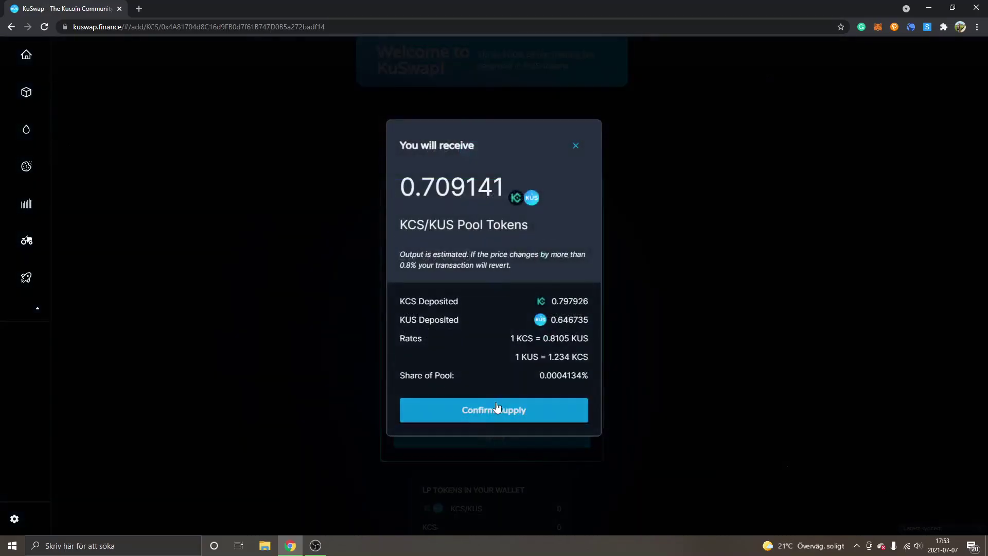
left_click(514, 414)
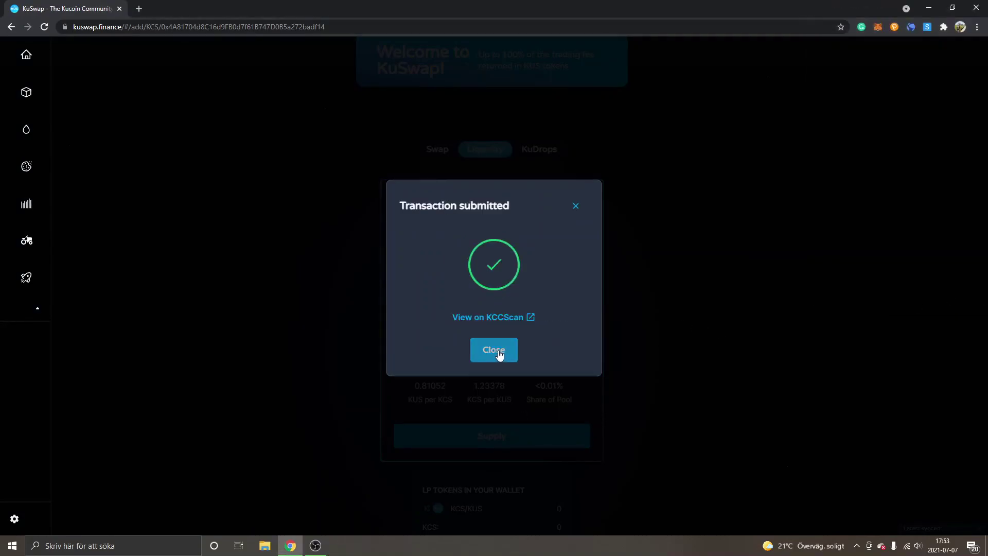
Close the submitted notice and check the 0.7085 KCS/KUS LP tokens now in the wallet
left_click(491, 352)
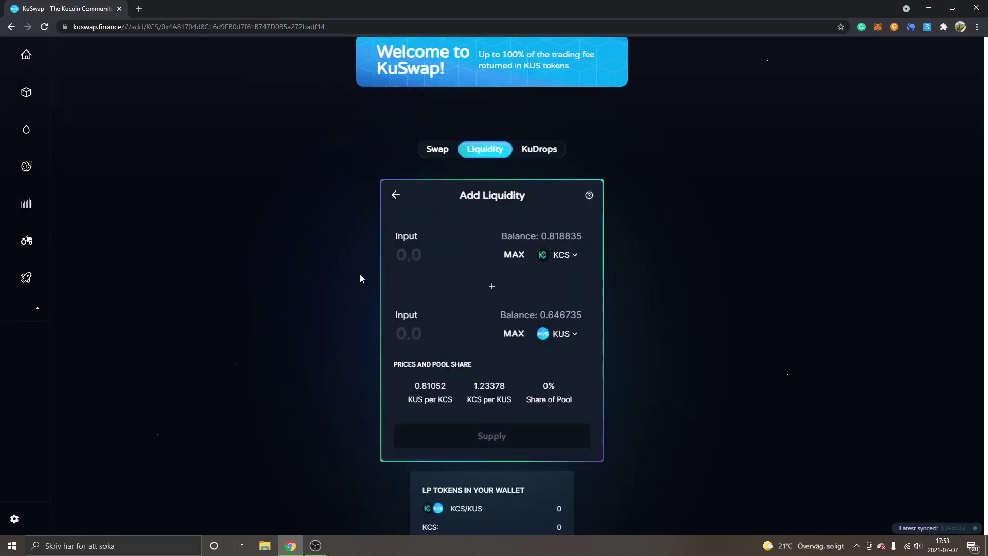
scroll(346, 323, "down", 1)
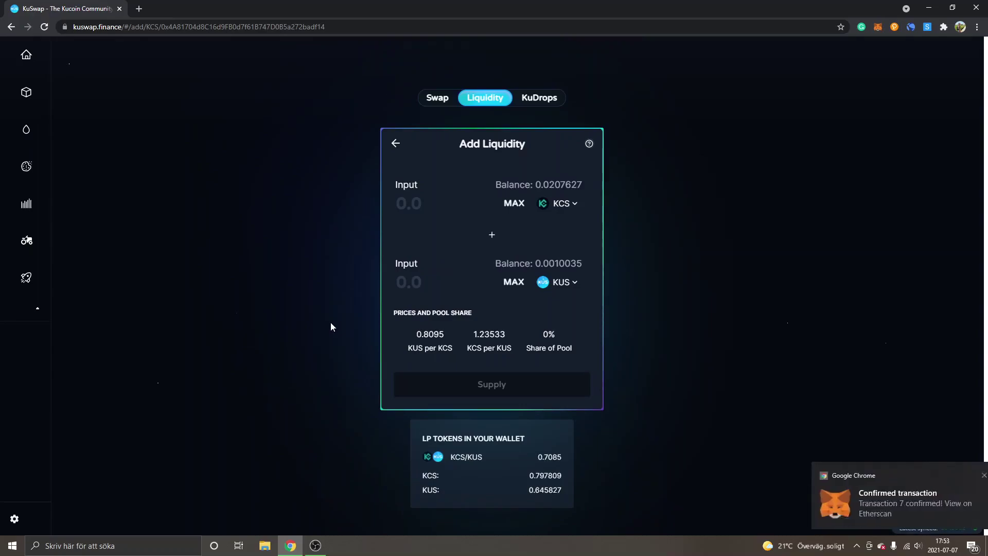
scroll(463, 436, "down", 1)
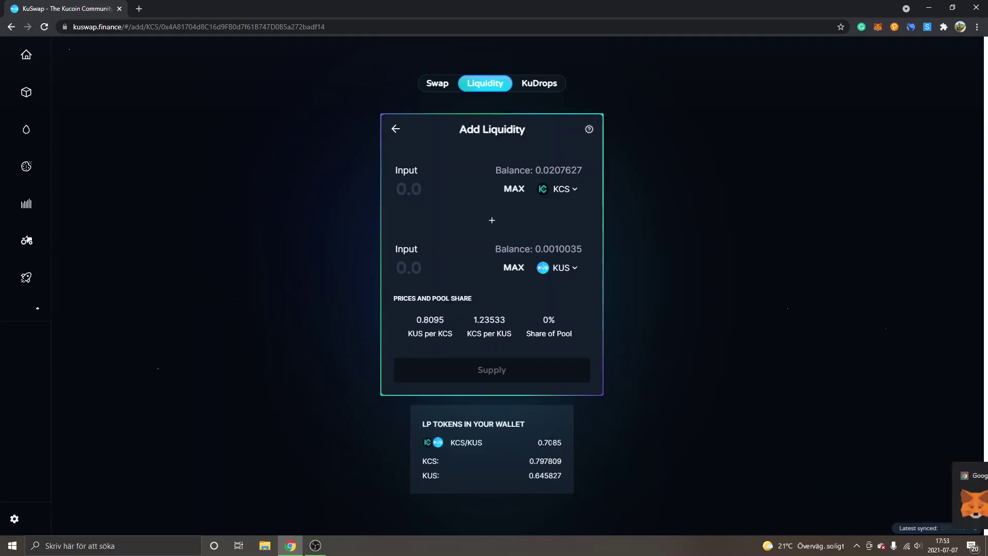
scroll(291, 277, "up", 2)
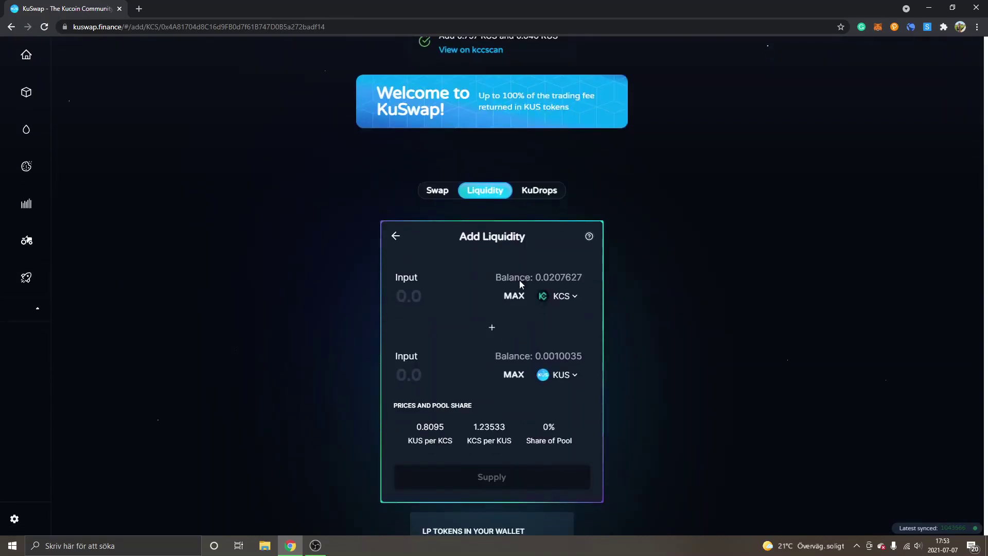
scroll(576, 282, "down", 2)
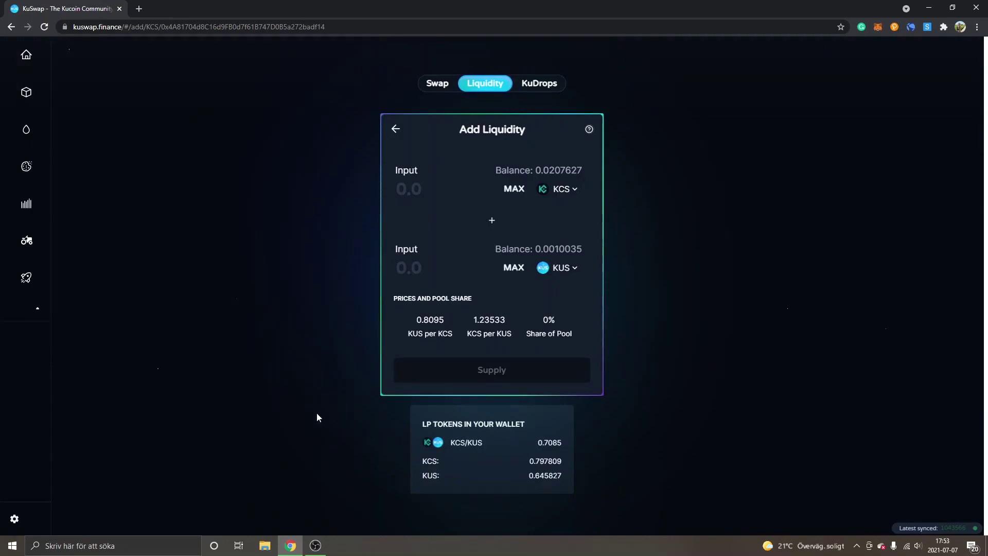
scroll(259, 305, "up", 2)
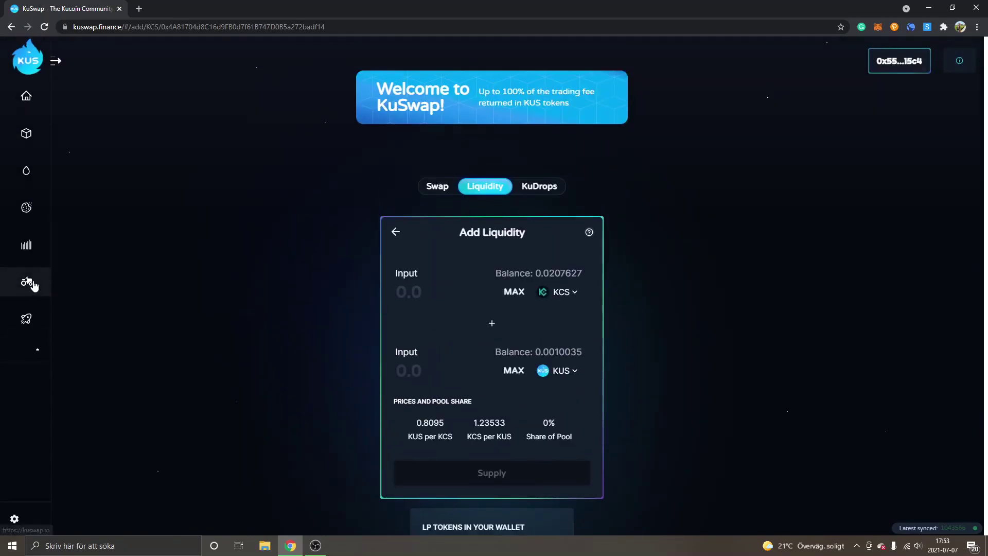
Go to the KCS-KUS farm and connect the MetaMask wallet
left_click(37, 351)
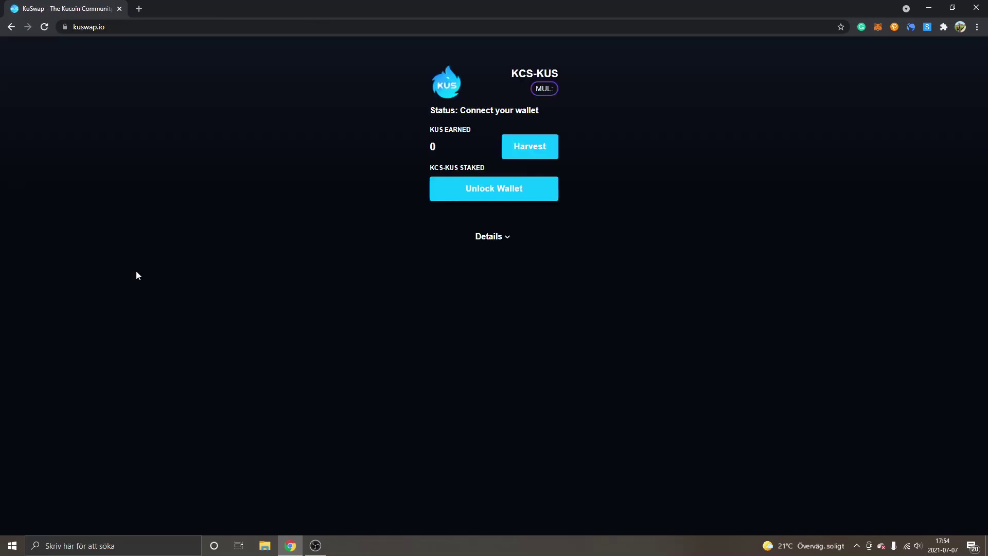
left_click(506, 189)
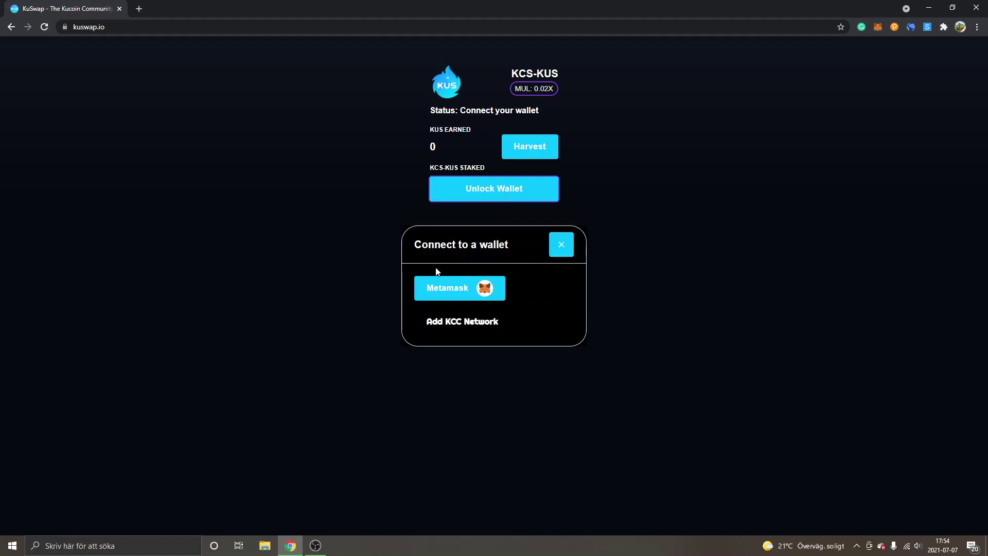
left_click(449, 293)
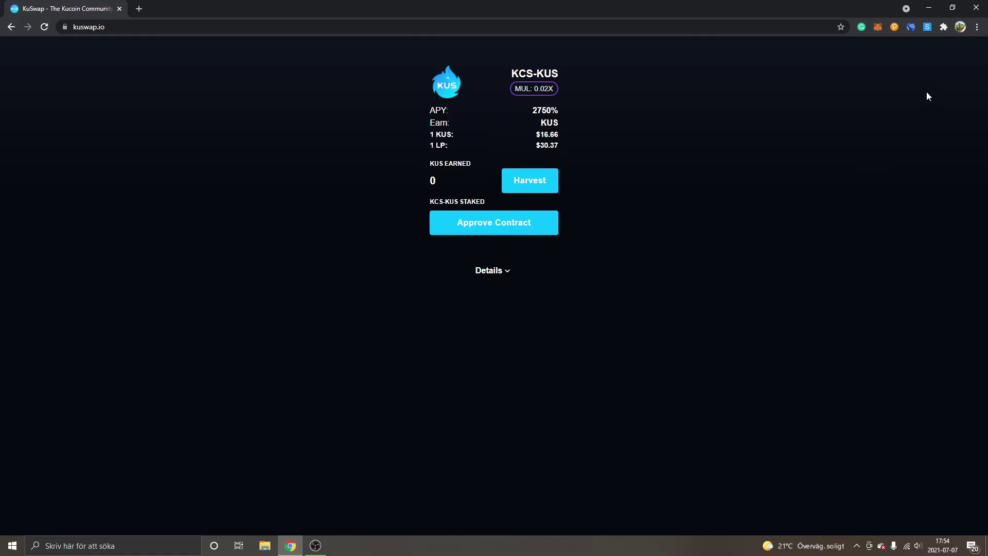
Approve the farm contract for KUS-LP tokens in MetaMask, noting the 2750% APY
left_click(516, 223)
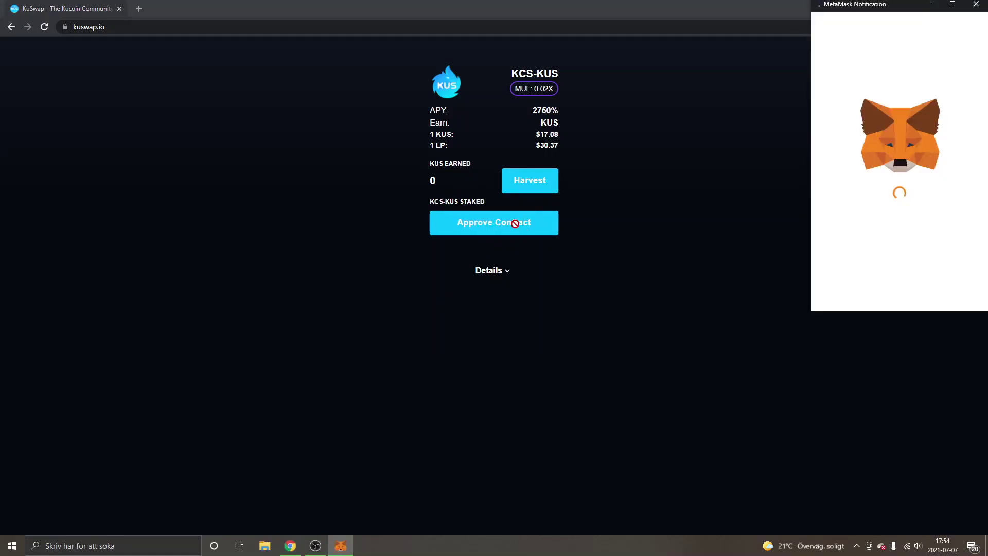
left_click(940, 304)
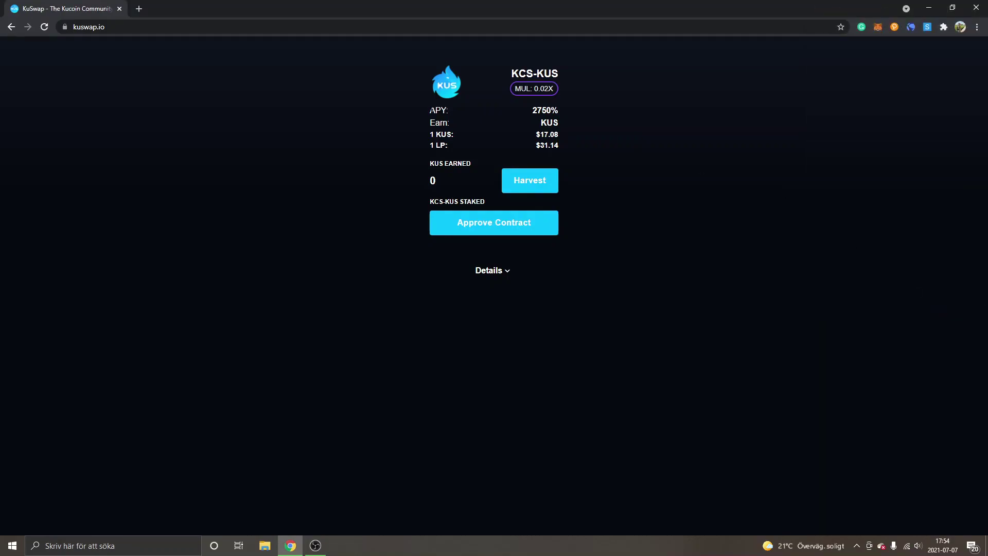
left_click_drag(429, 111, 561, 110)
left_click(576, 112)
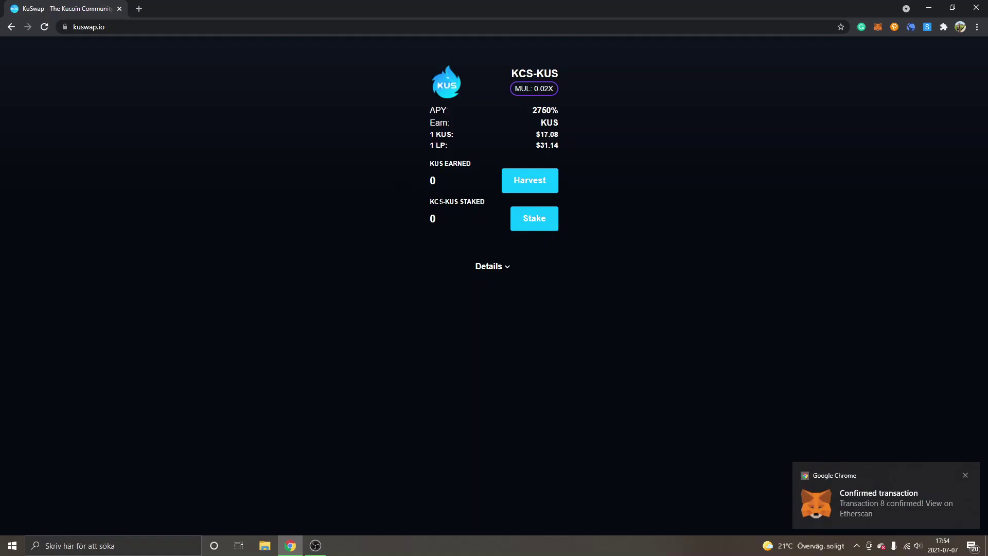
Stake the full 0,709 KCS-KUS LP balance in the farm and confirm it in MetaMask
left_click(540, 225)
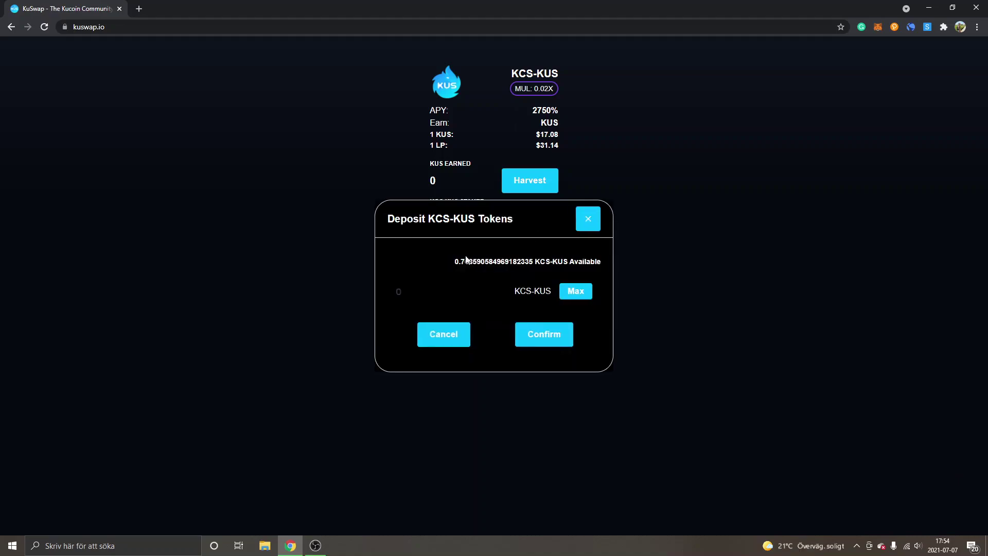
left_click(574, 296)
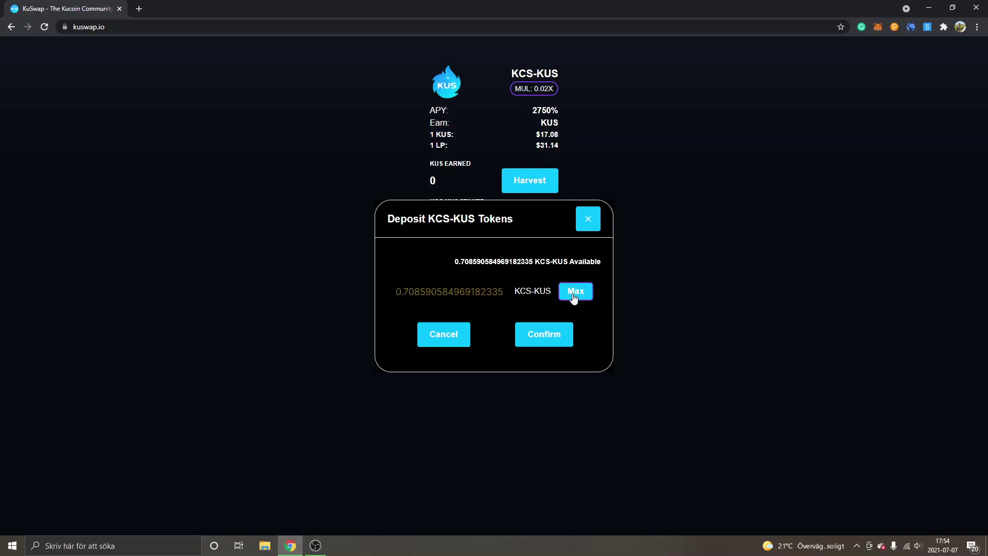
left_click(544, 338)
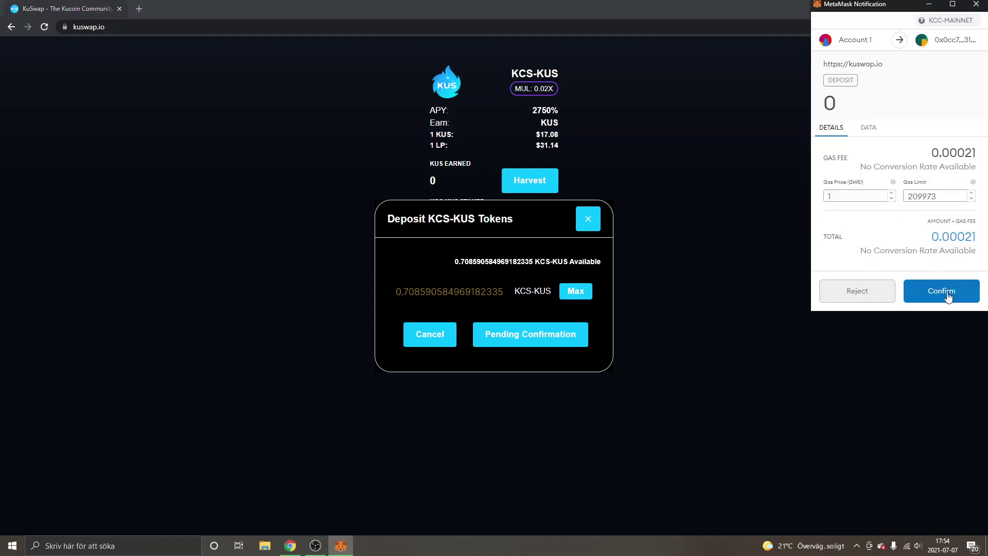
left_click(945, 294)
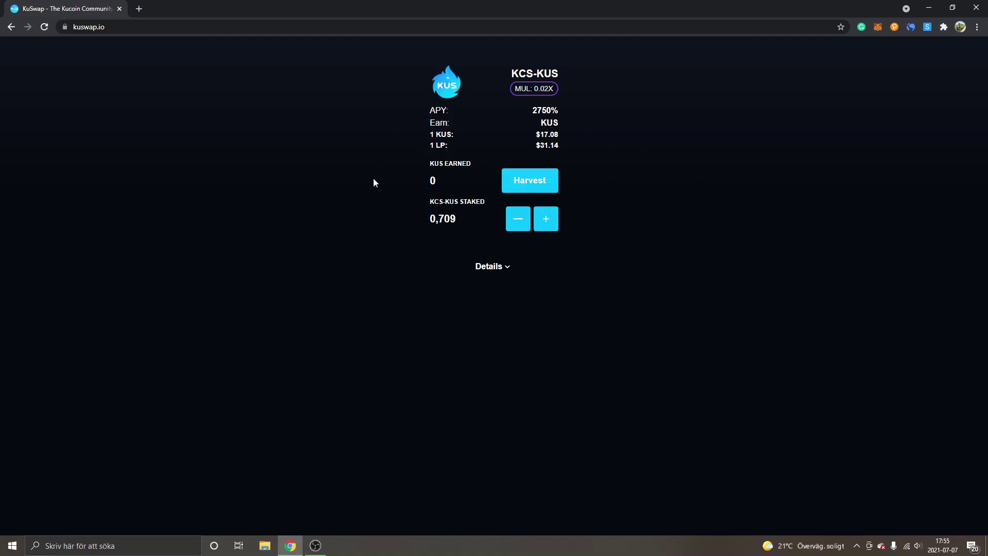
left_click_drag(533, 111, 561, 110)
Select the farm's 2750% APY figure
left_click(583, 112)
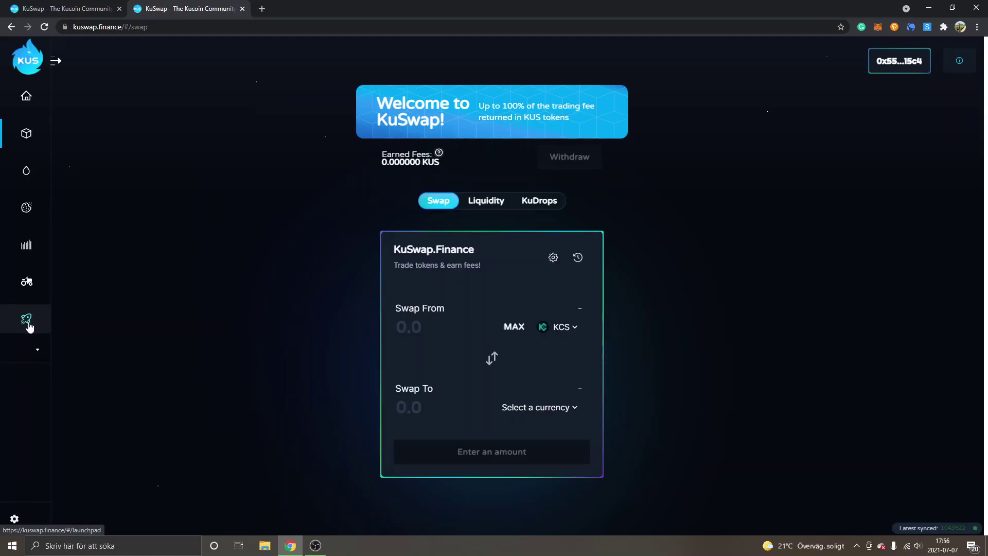
Browse the launchpad's finished KUS presale: 1 KCS = 20 KUS, 20010.0 KCS raised
left_click(27, 323)
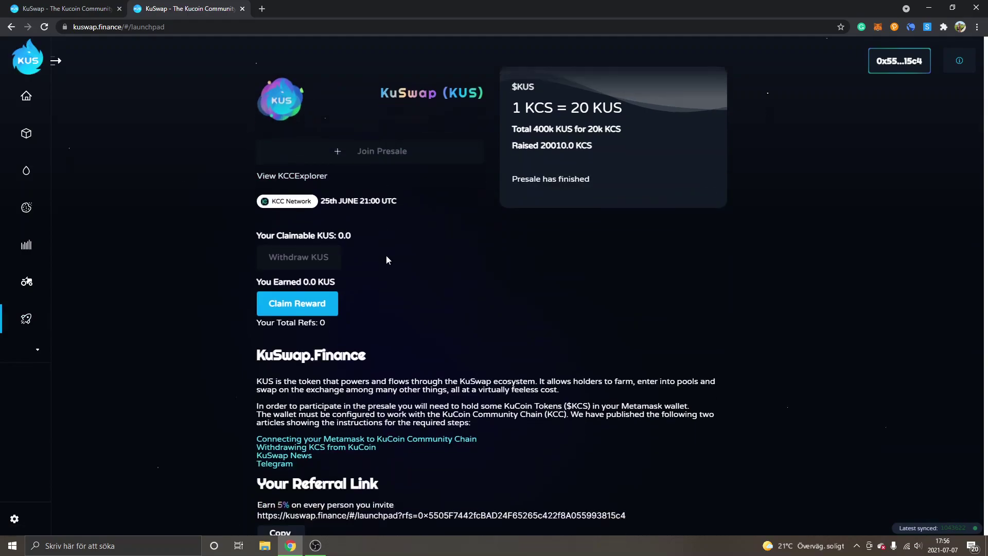
scroll(386, 256, "down", 2)
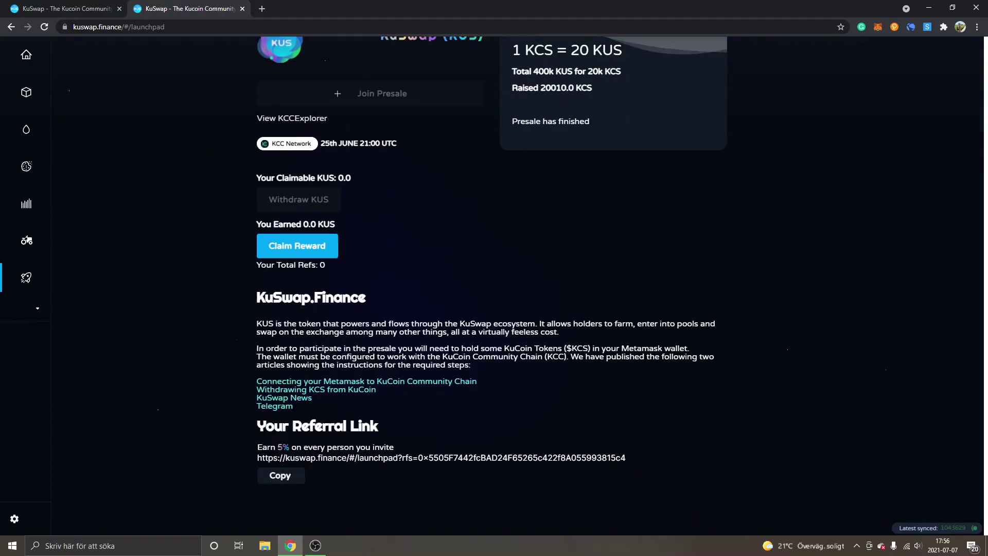
scroll(535, 255, "up", 2)
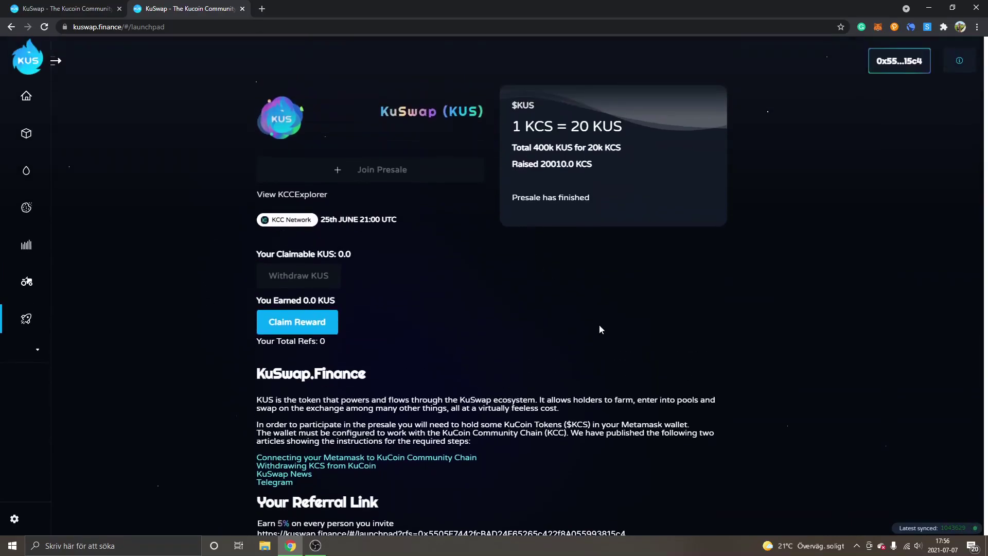
scroll(559, 347, "down", 2)
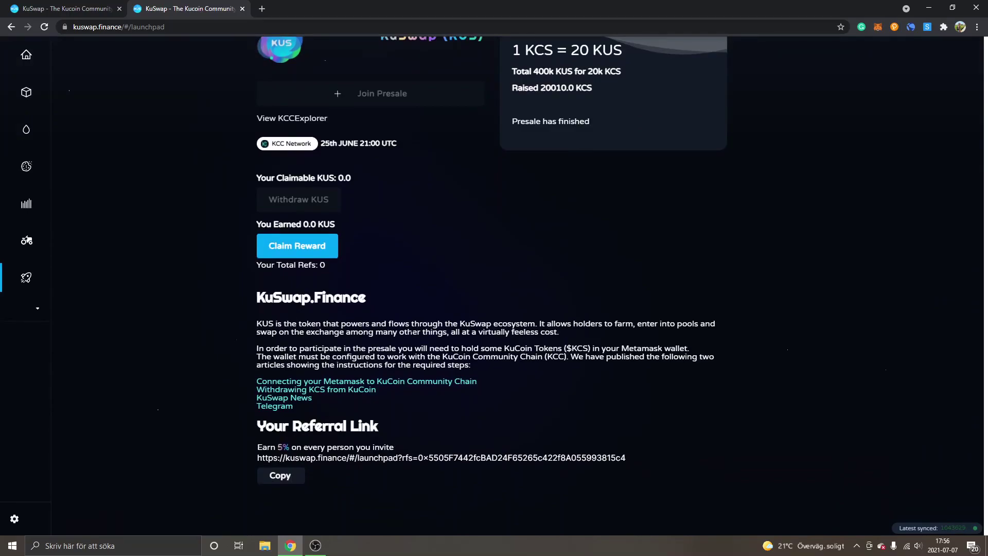
scroll(536, 226, "up", 2)
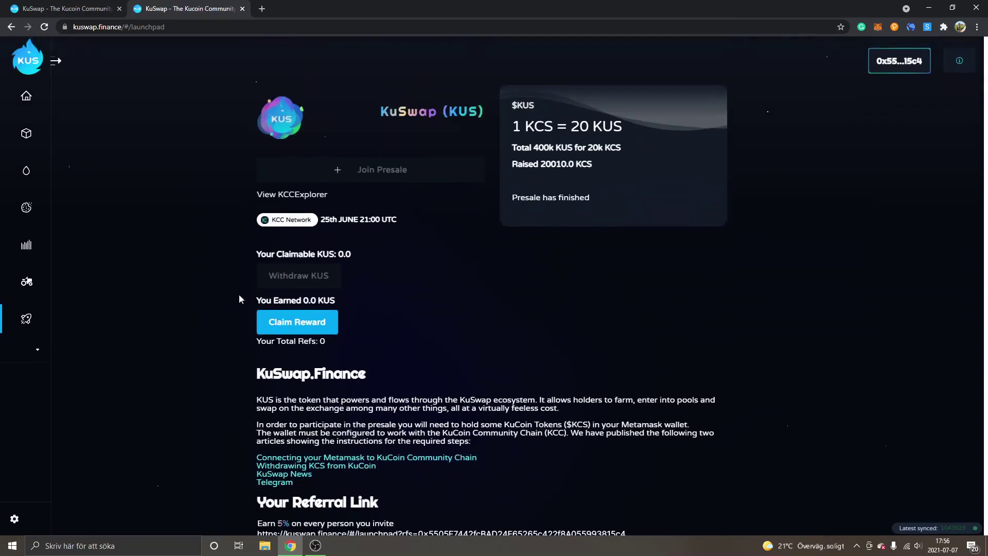
scroll(242, 368, "down", 2)
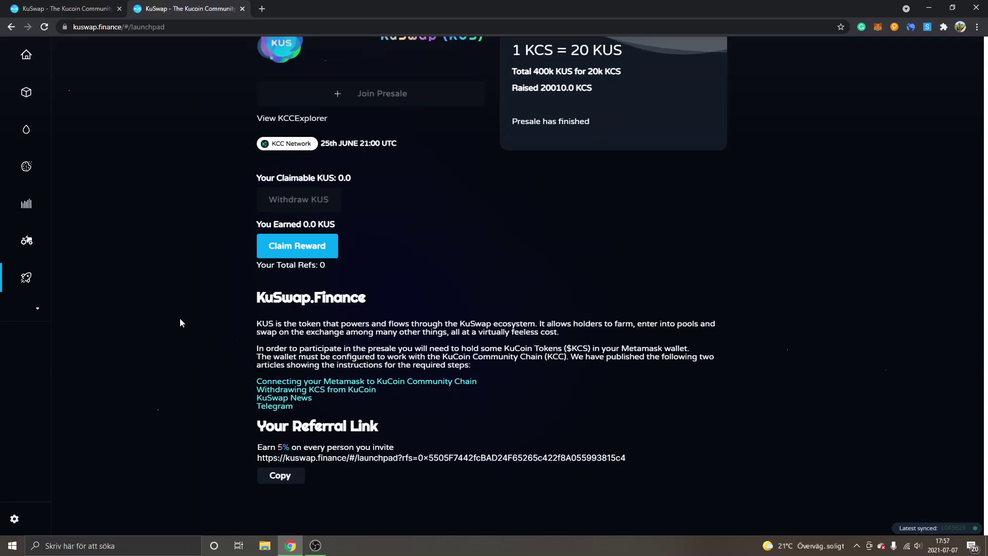
scroll(164, 313, "up", 1)
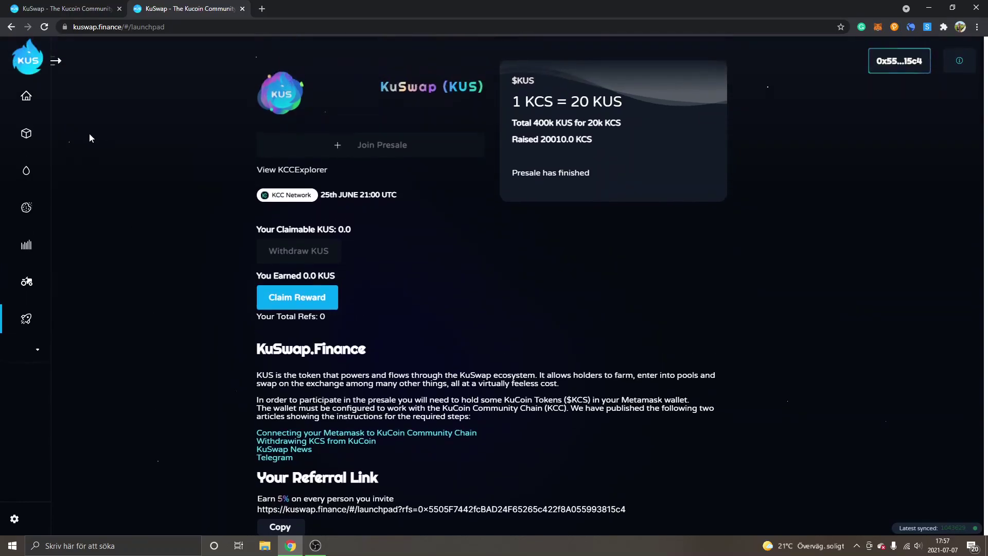